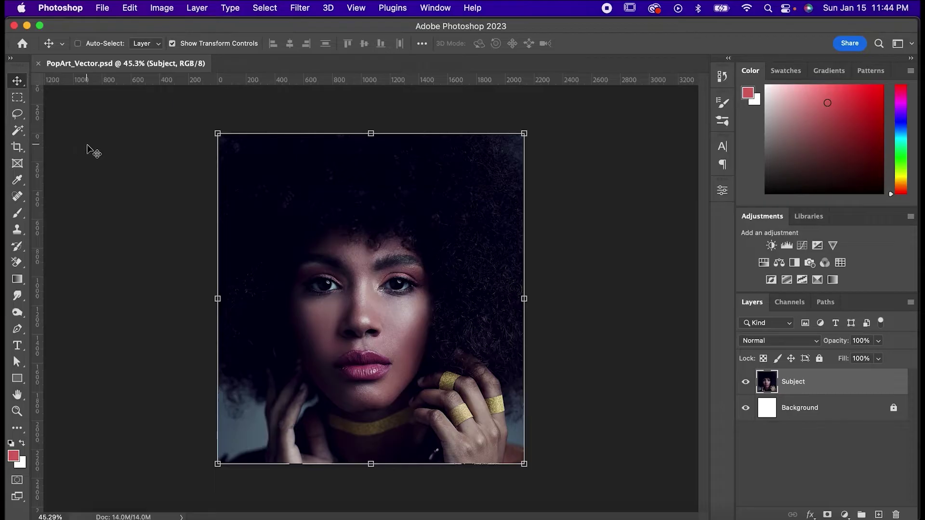
Desaturate the Subject photo to grayscale
key(w)
key(p)
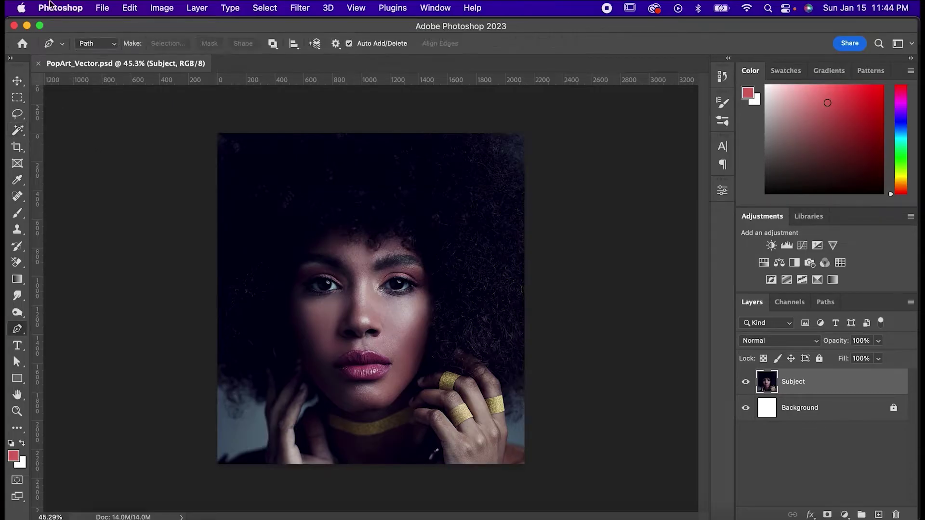
key(l)
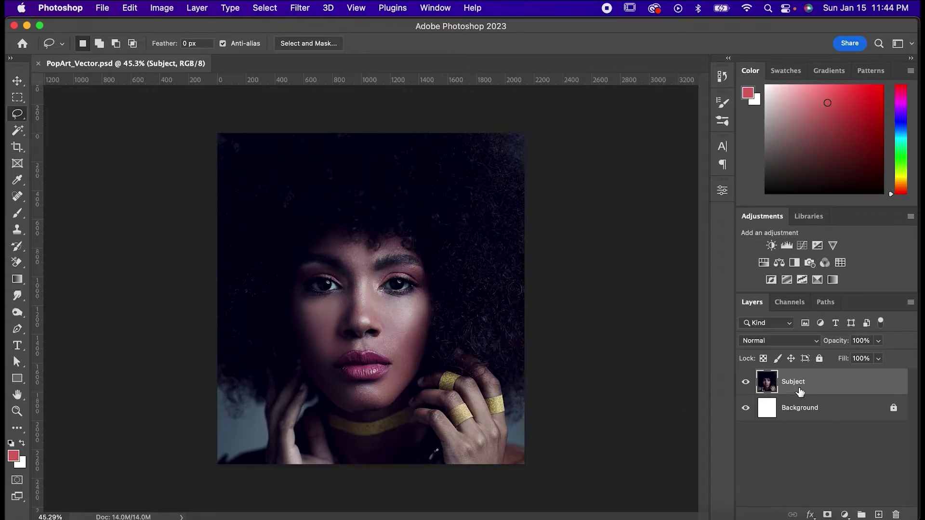
key(shift+super+u)
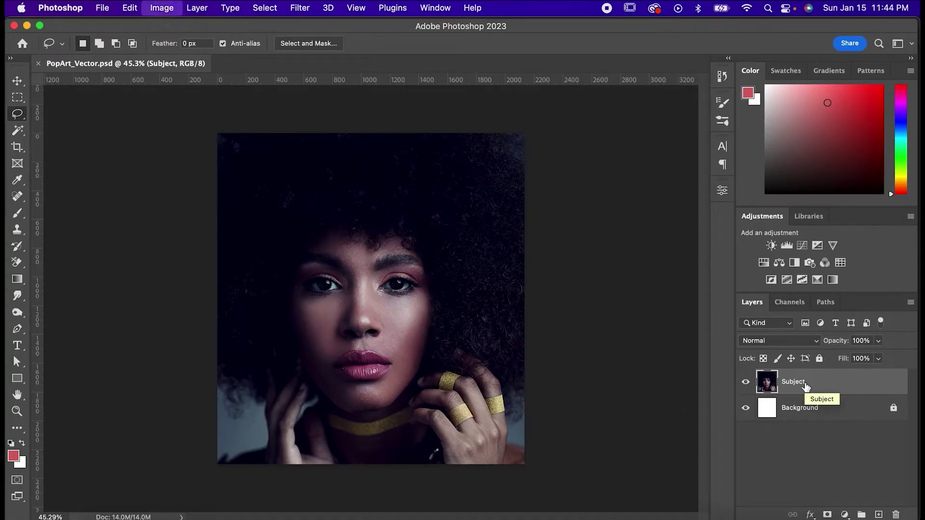
Add a teal (52abaa) Solid Color fill layer above the photo
click(845, 514)
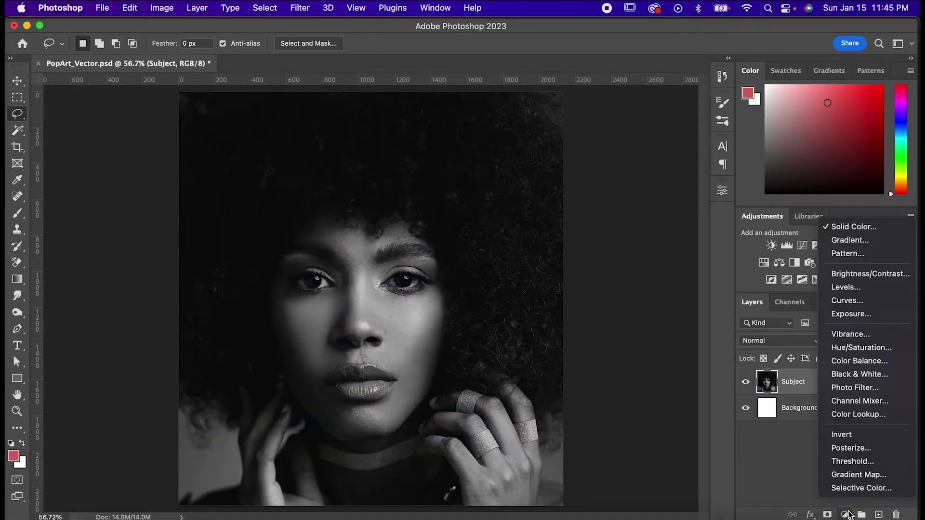
click(857, 234)
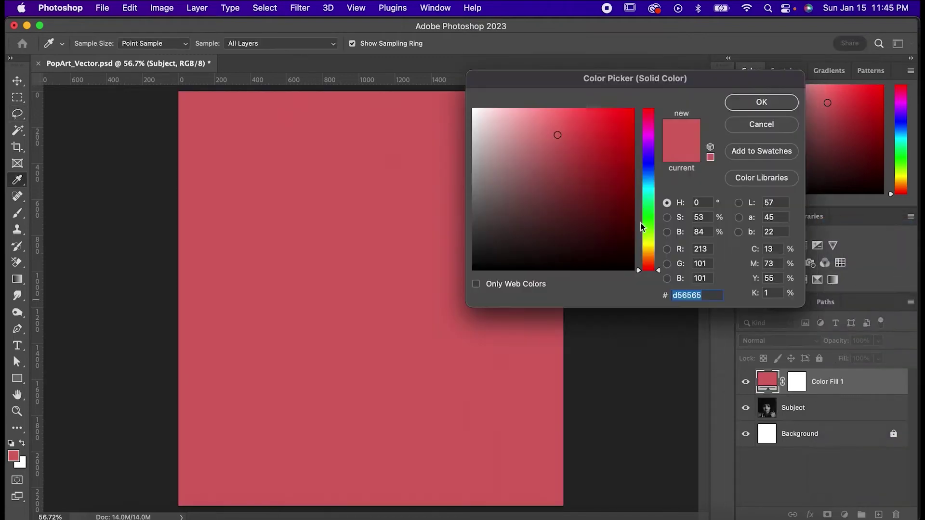
click(565, 171)
mouse_move(566, 171)
mouse_down()
mouse_move(576, 178)
mouse_move(568, 161)
mouse_move(557, 161)
mouse_up()
click(647, 187)
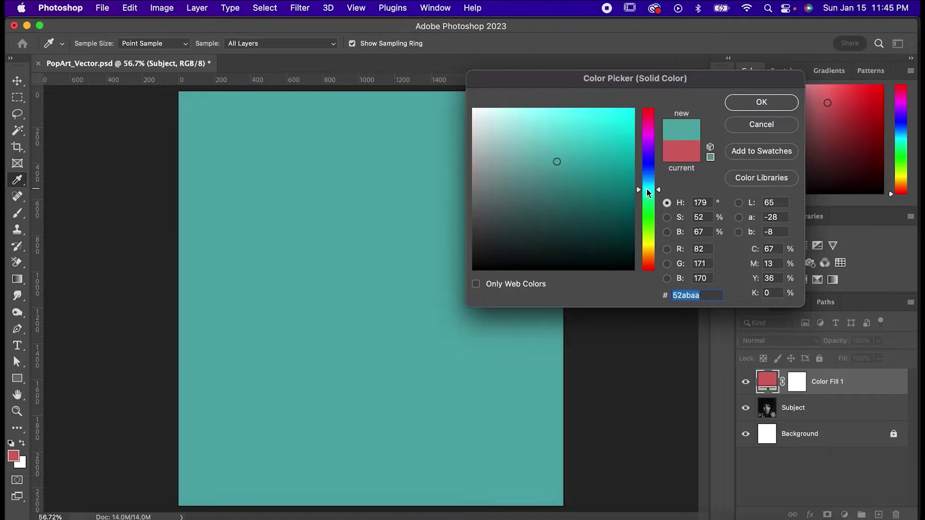
click(736, 107)
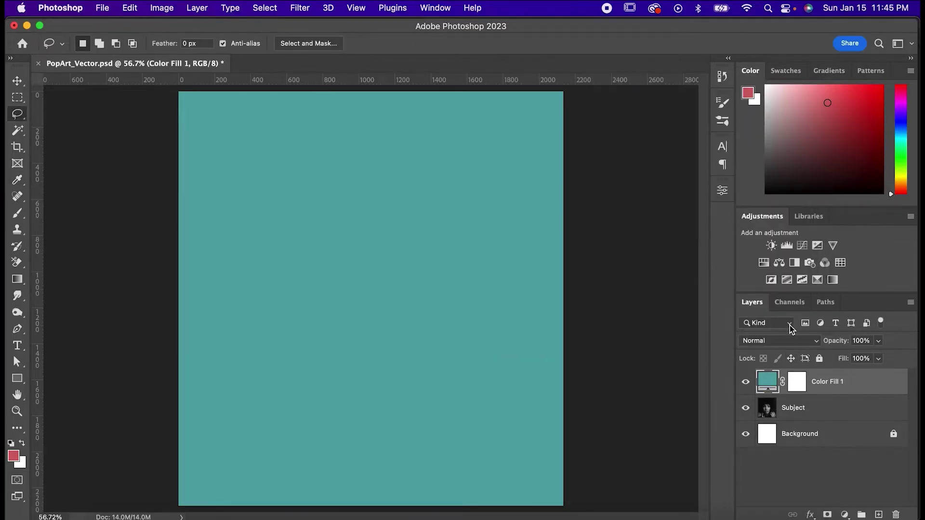
Set the Color Fill 1 layer's blend mode to Hard Mix
click(790, 340)
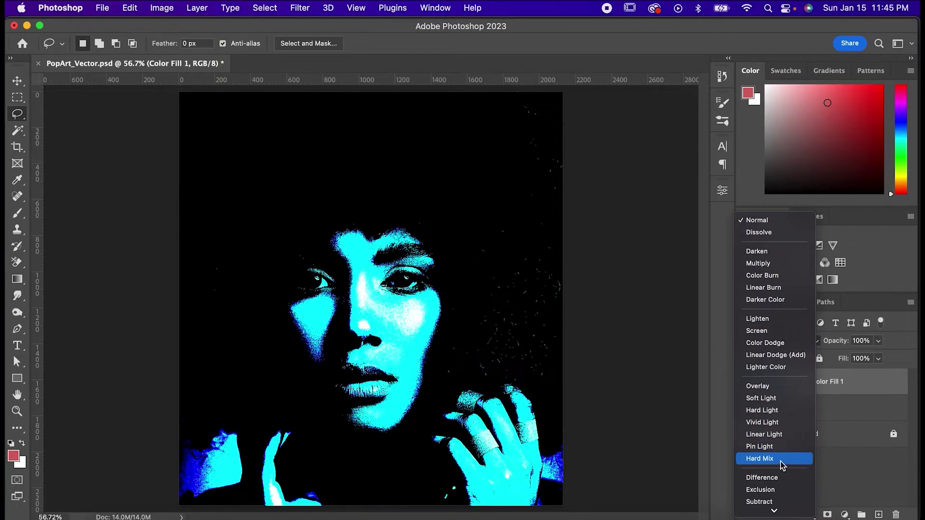
click(780, 462)
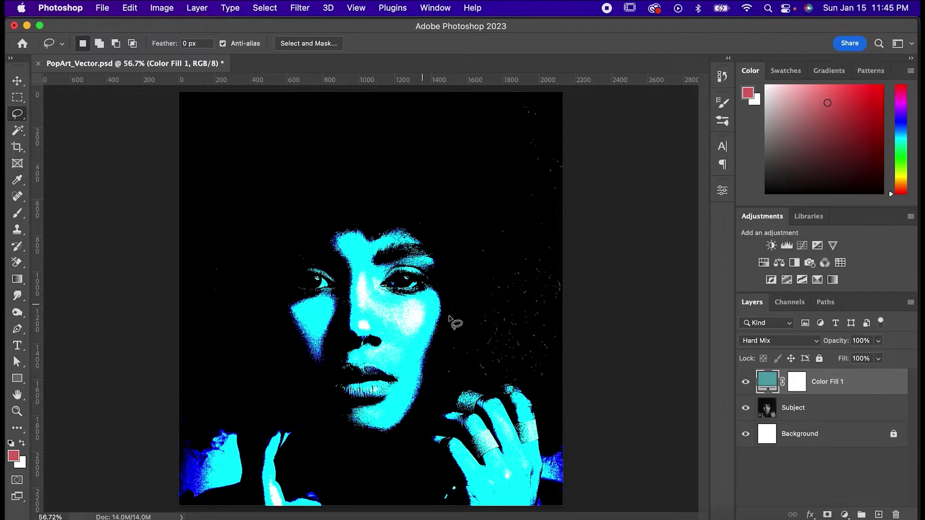
scroll(327, 392, up, 3)
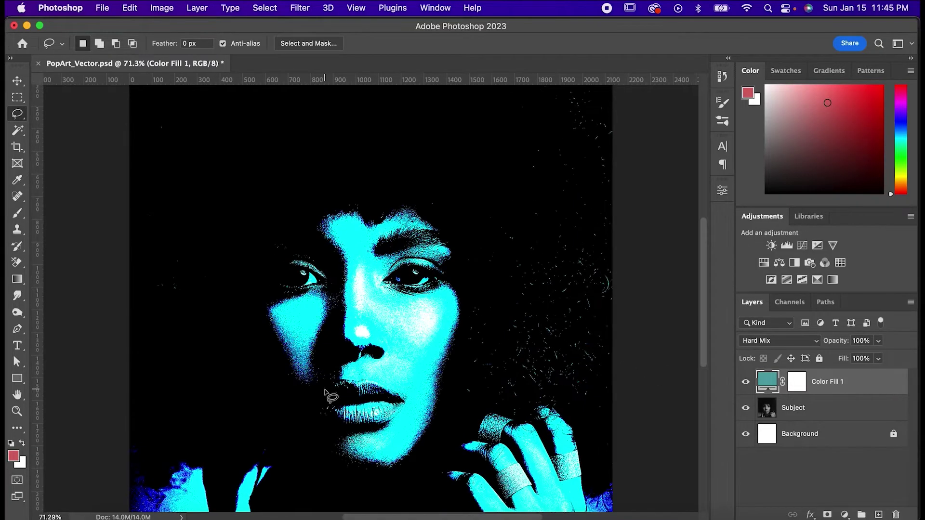
scroll(330, 386, down, 5)
scroll(331, 386, left, 3)
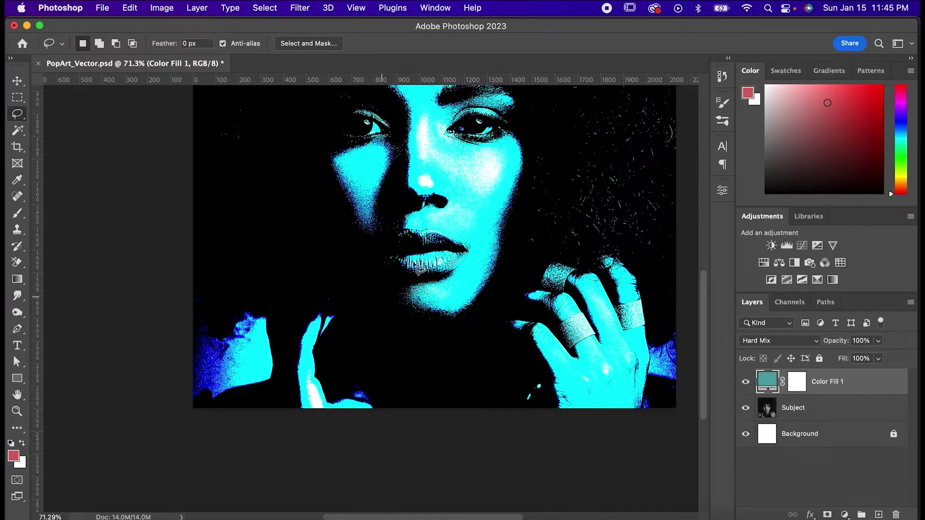
key(super+0)
key(v)
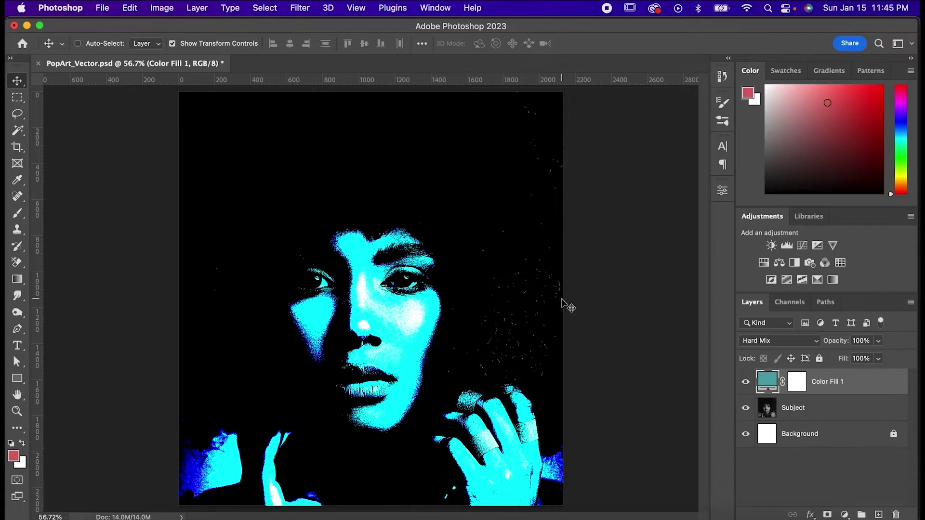
Change the fill colour to a bluer teal, 499bb0
double_click(769, 382)
mouse_move(567, 181)
mouse_down()
mouse_move(473, 270)
mouse_move(634, 260)
mouse_move(639, 100)
mouse_move(473, 108)
mouse_move(564, 157)
mouse_move(570, 166)
mouse_move(543, 154)
mouse_move(565, 167)
mouse_move(567, 158)
mouse_up()
click(646, 185)
mouse_move(647, 185)
mouse_down()
mouse_move(647, 174)
mouse_move(649, 188)
mouse_up()
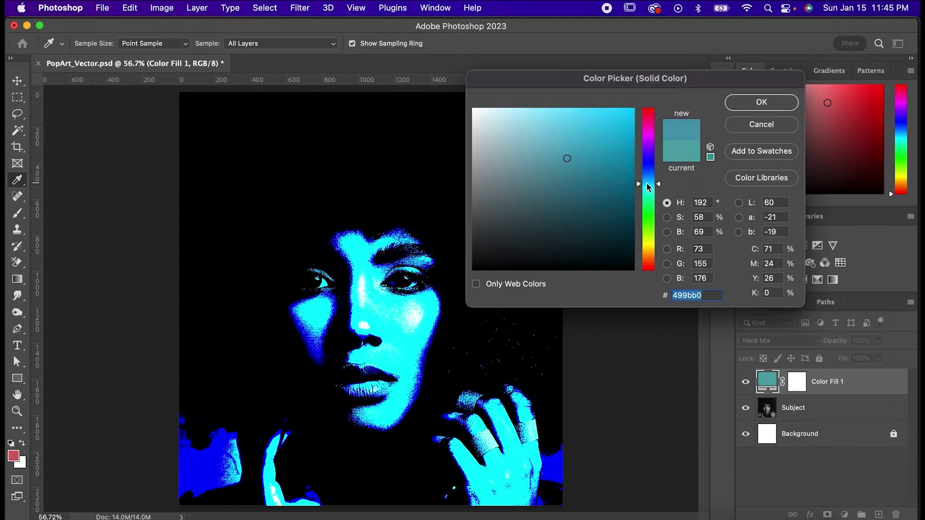
click(741, 107)
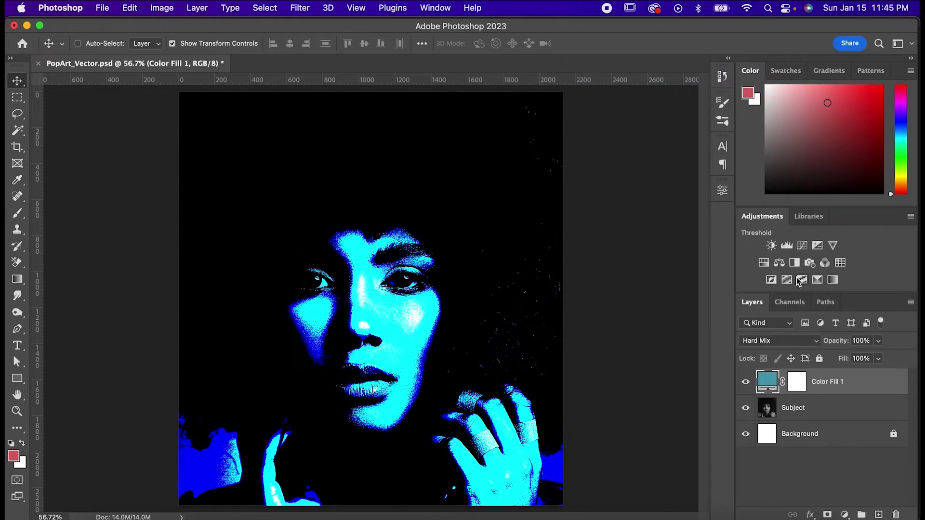
Add a Black & White adjustment layer with the Blues slider at 40
click(794, 262)
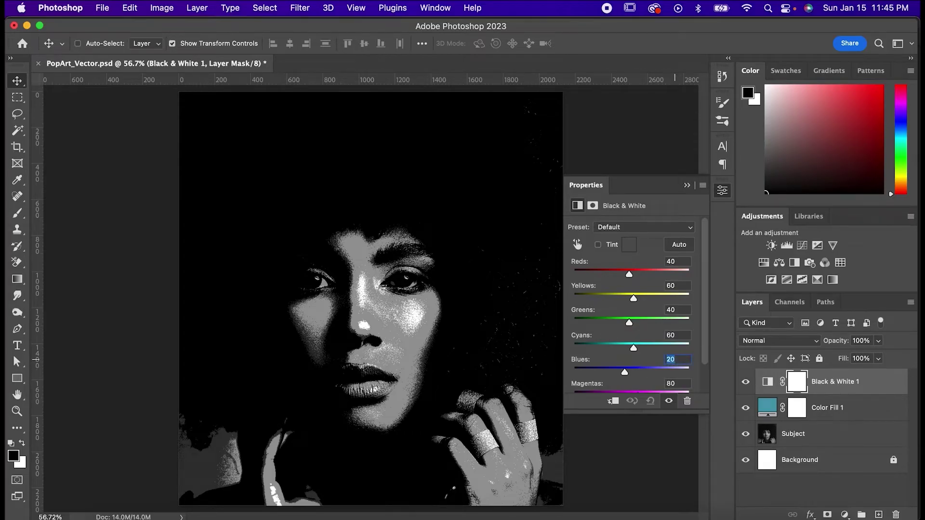
text(40)
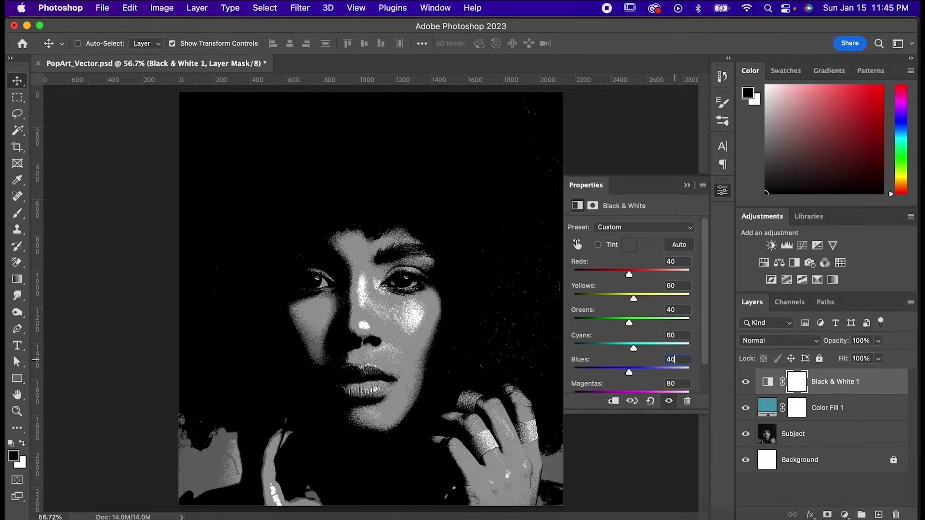
Add a Gradient Map layer and give its gradient a purple stop at location 40
click(845, 514)
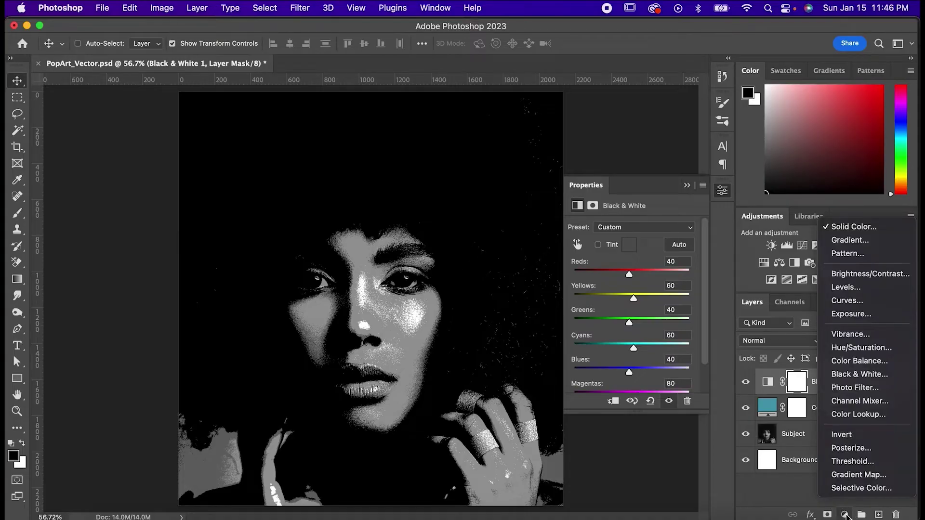
click(852, 475)
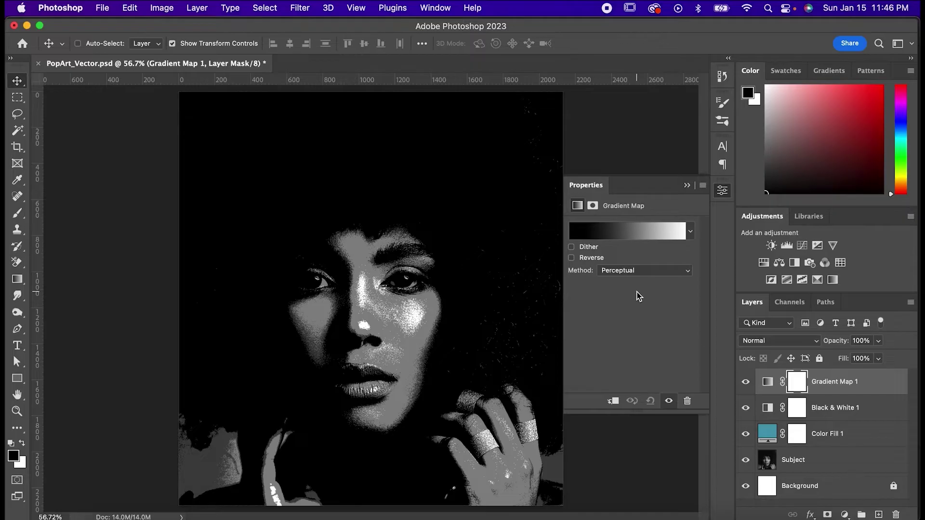
click(626, 237)
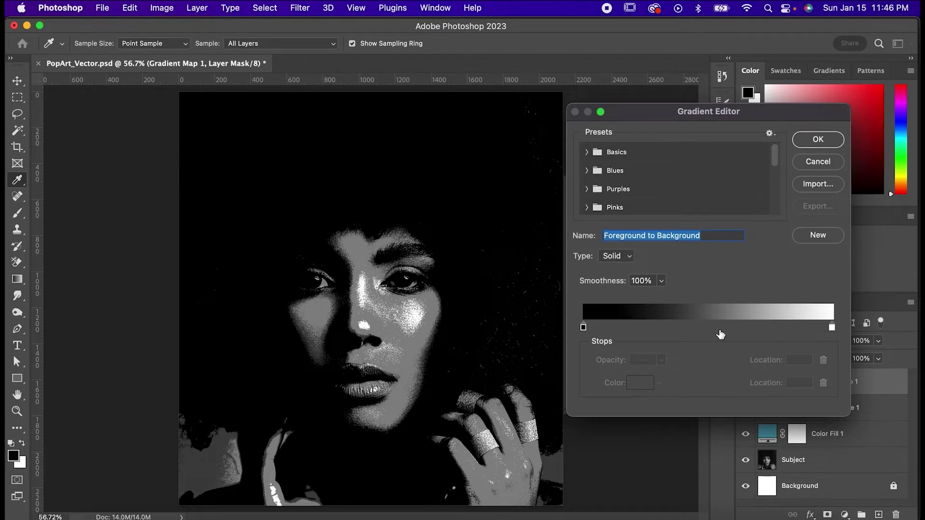
click(661, 327)
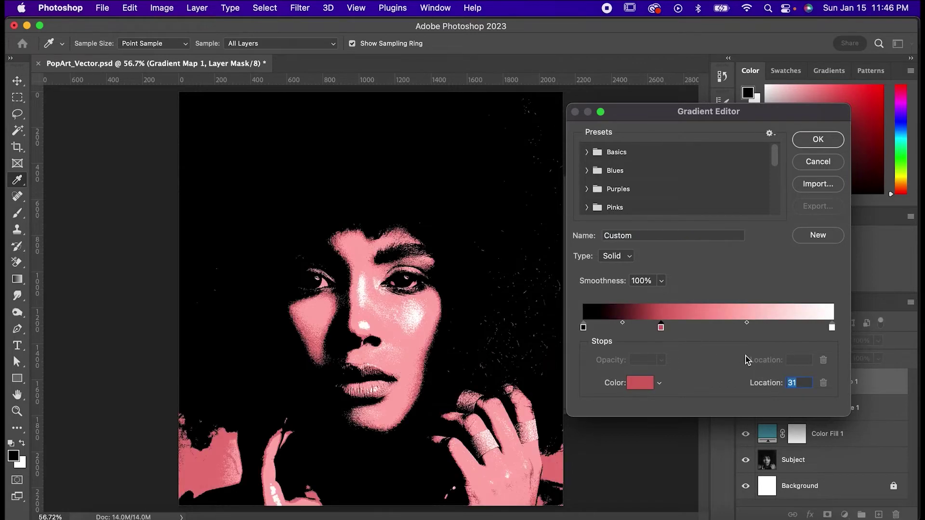
text(40)
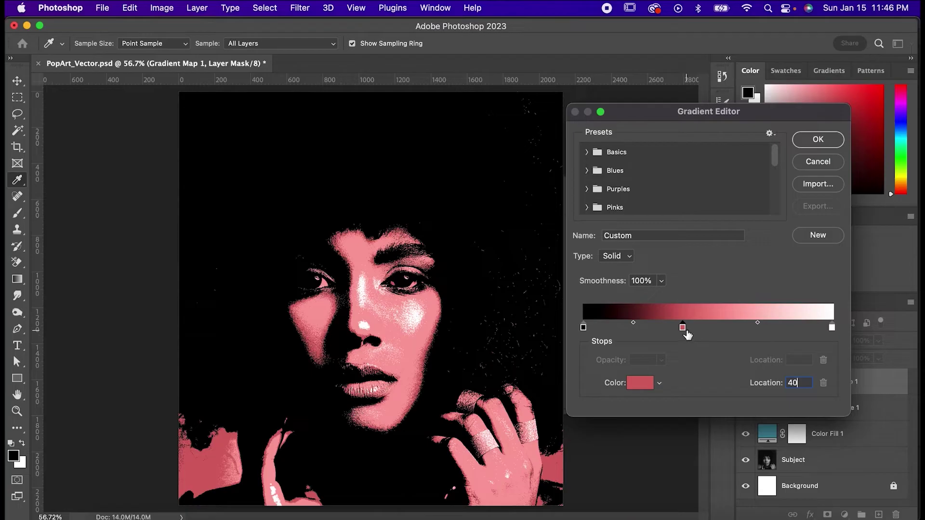
double_click(683, 329)
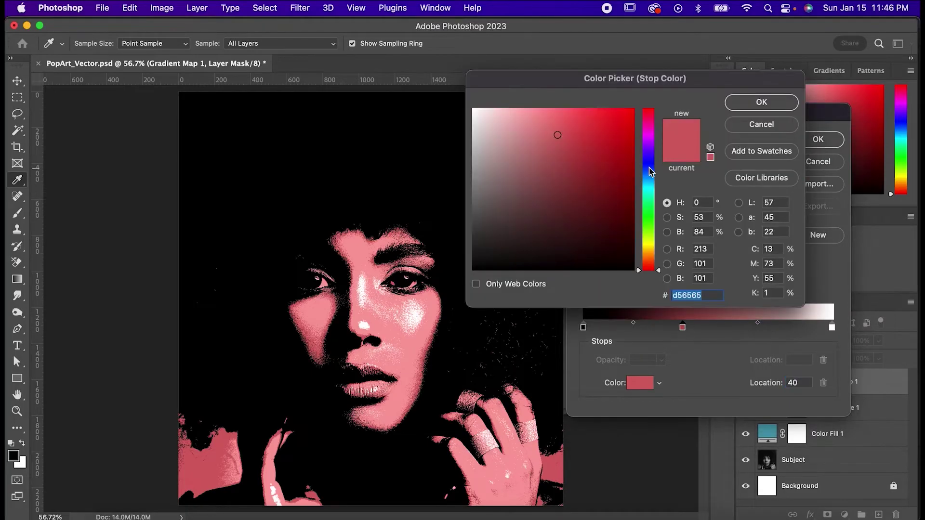
drag(650, 157, 650, 146)
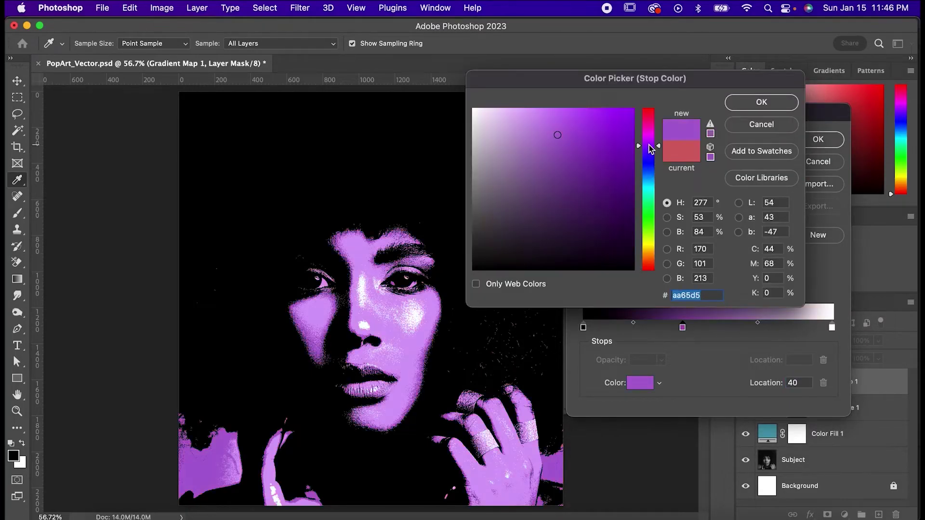
click(739, 102)
Add a second stop at location 60 coloured cyan #2bc7da and apply the gradient
click(740, 327)
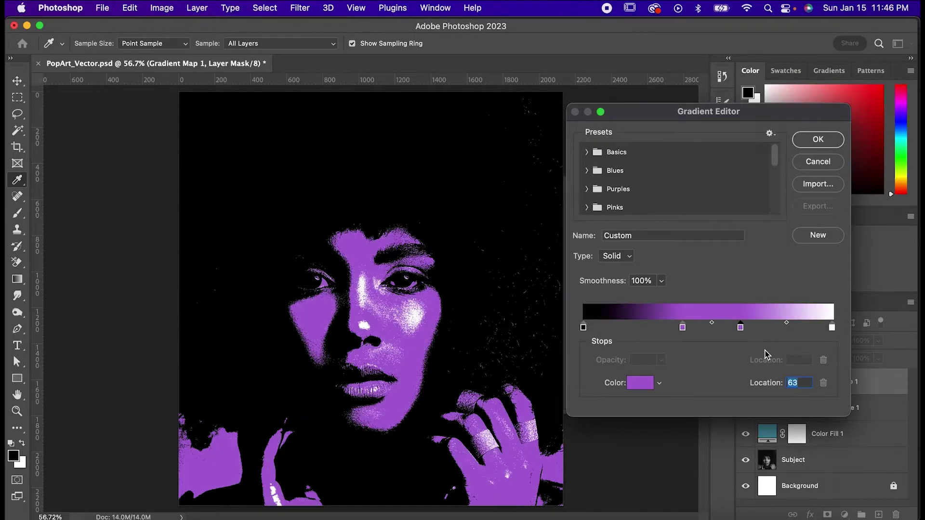
text(60)
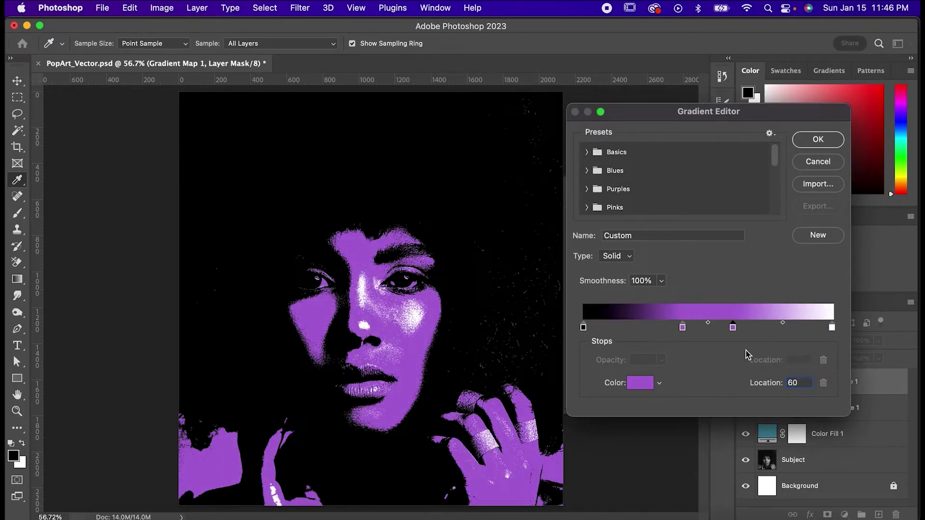
double_click(732, 328)
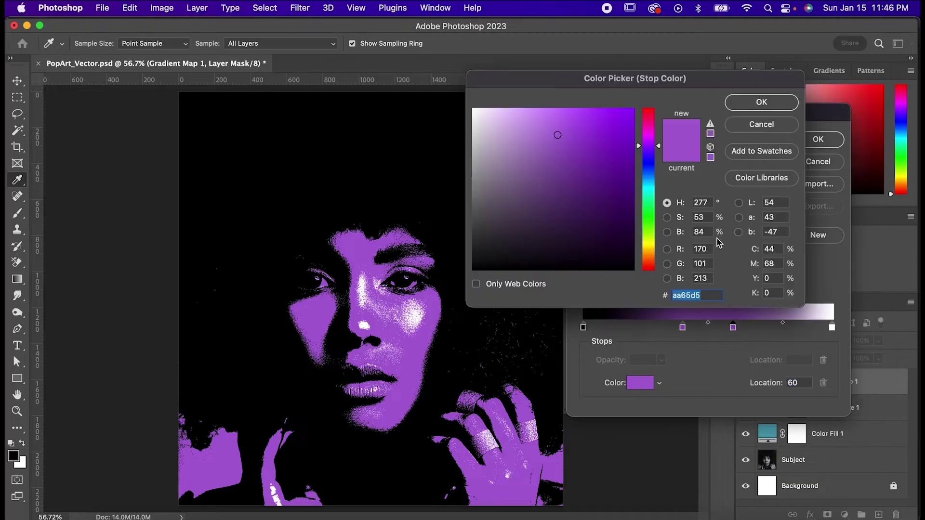
click(650, 186)
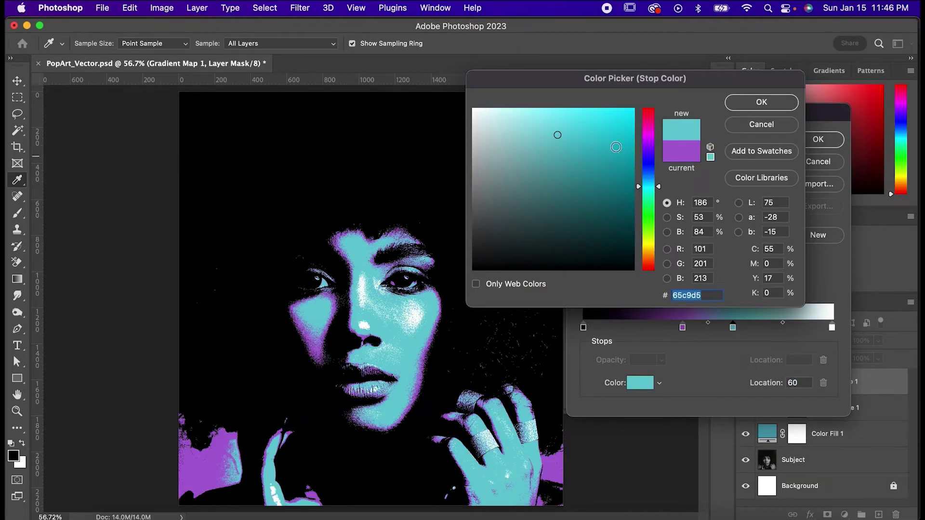
drag(591, 133, 603, 132)
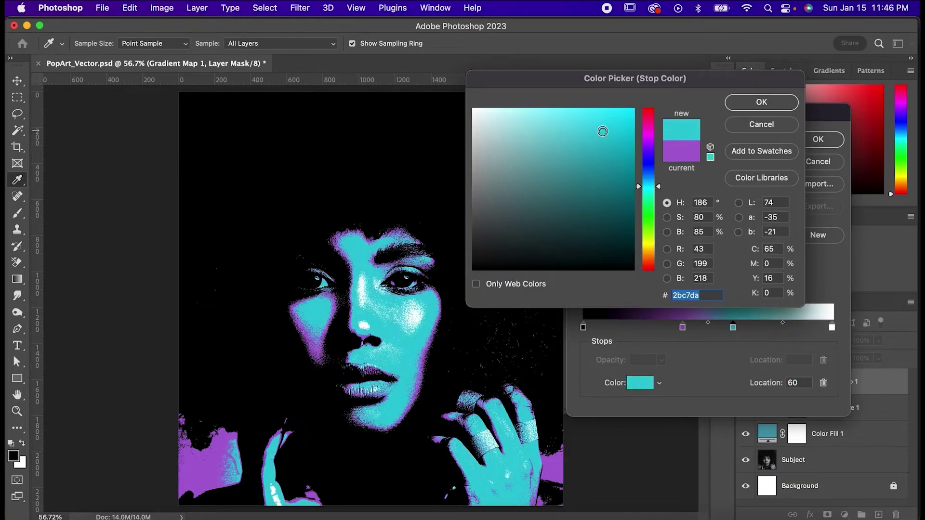
click(731, 103)
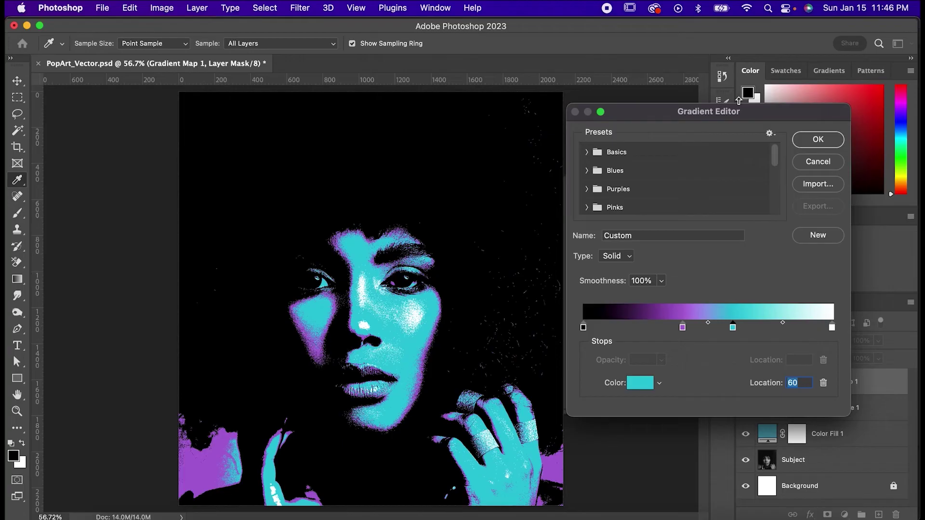
click(826, 141)
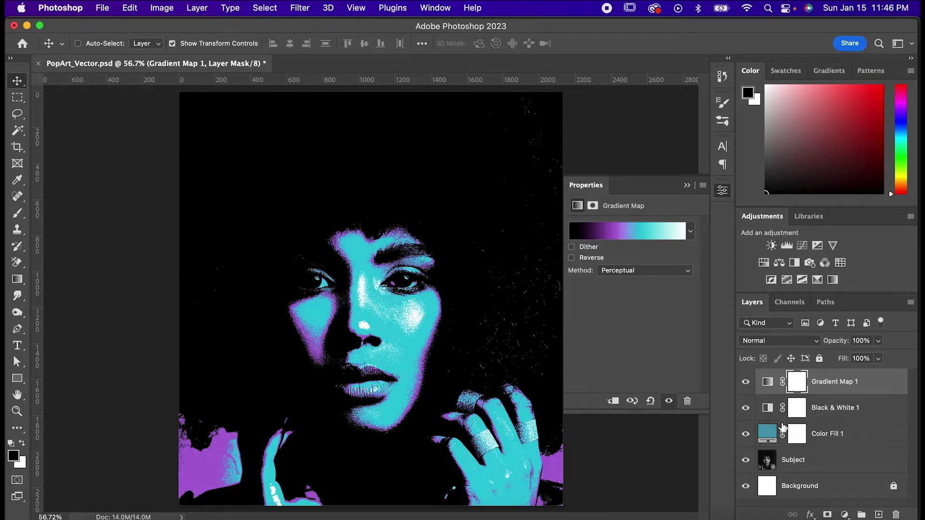
Apply Oil Paint to the Subject layer: Stylization 4, Cleanliness 5, Scale 10, Bristle Detail 10
click(800, 465)
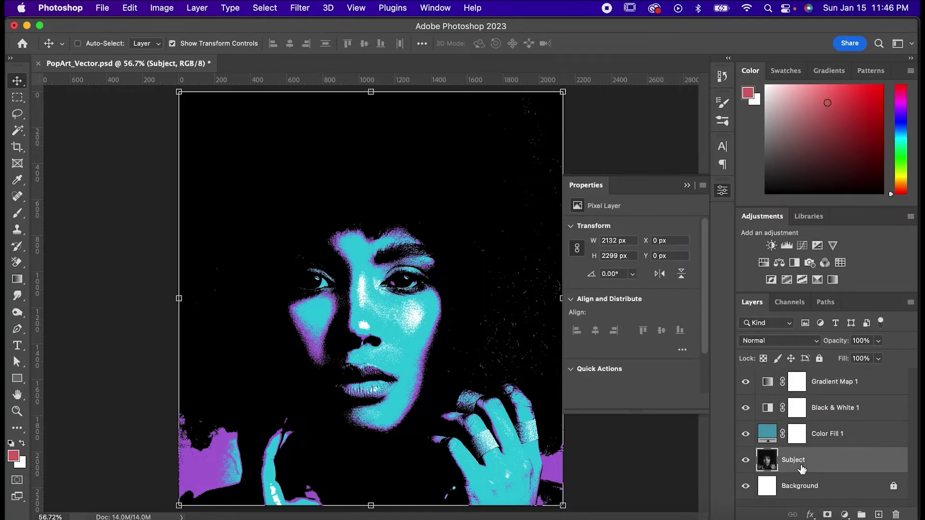
click(312, 5)
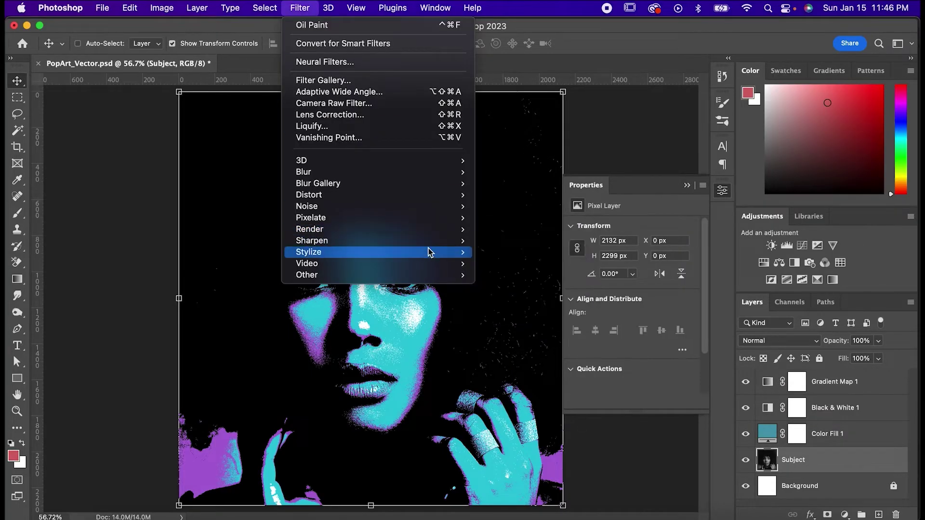
mouse_move(429, 252)
click(523, 299)
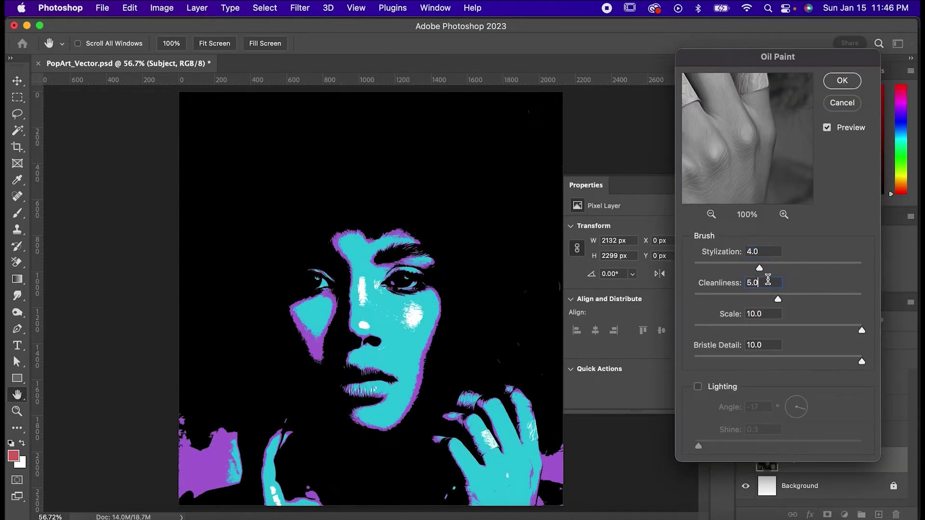
click(769, 315)
click(769, 344)
click(841, 81)
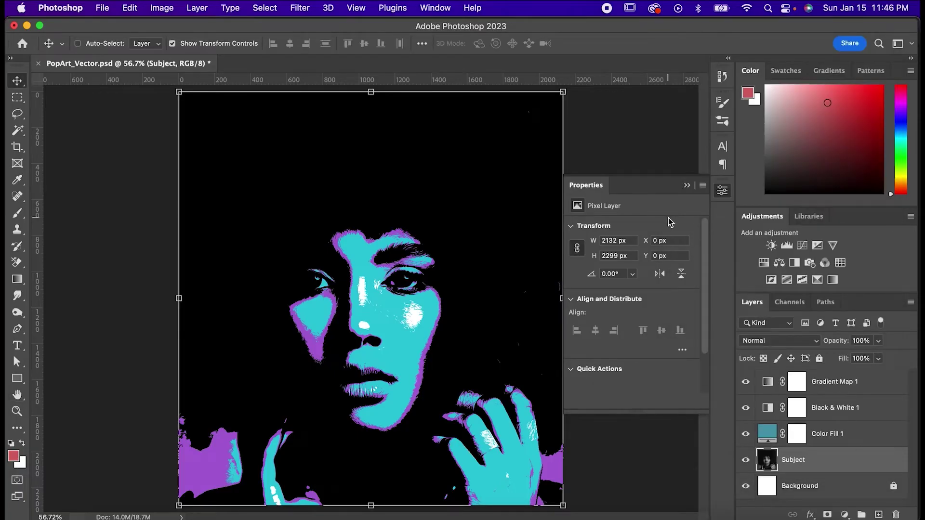
Start Shadows/Highlights with the shadows Amount at 14% and Tone at 39
click(161, 8)
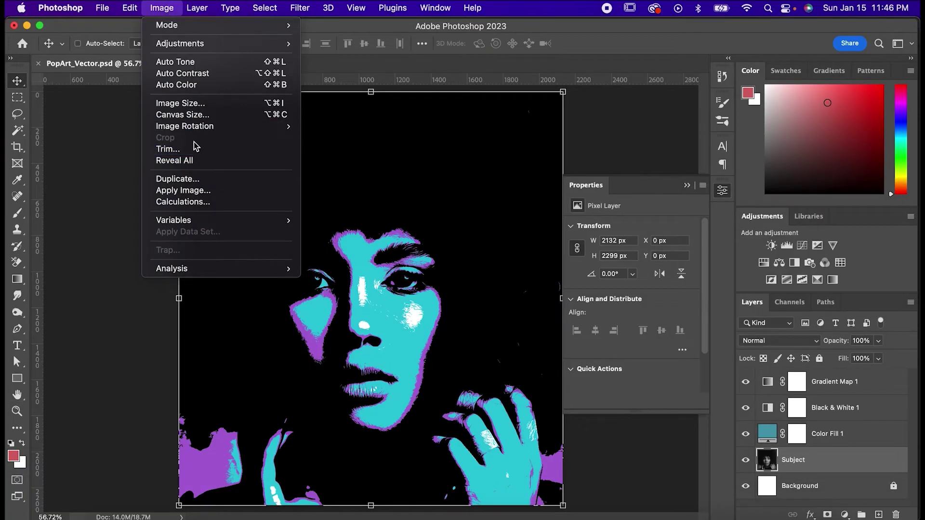
mouse_move(227, 45)
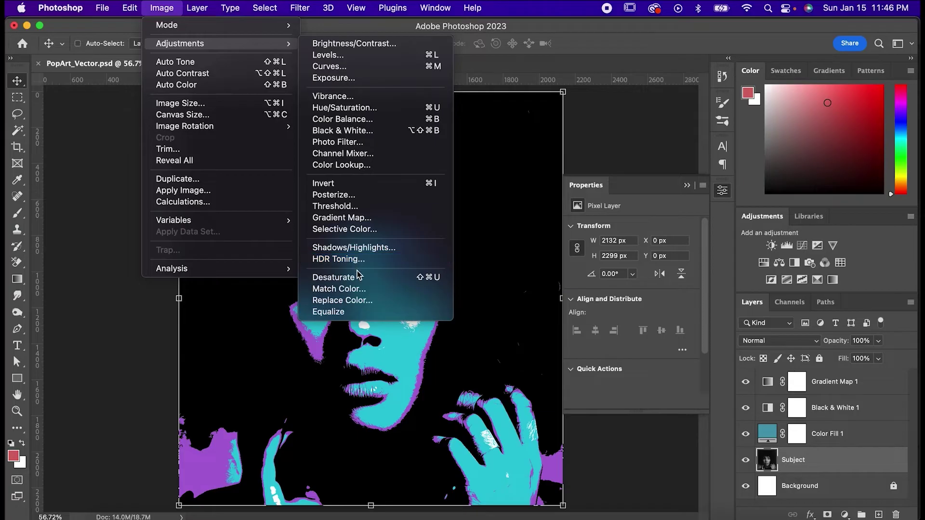
click(354, 247)
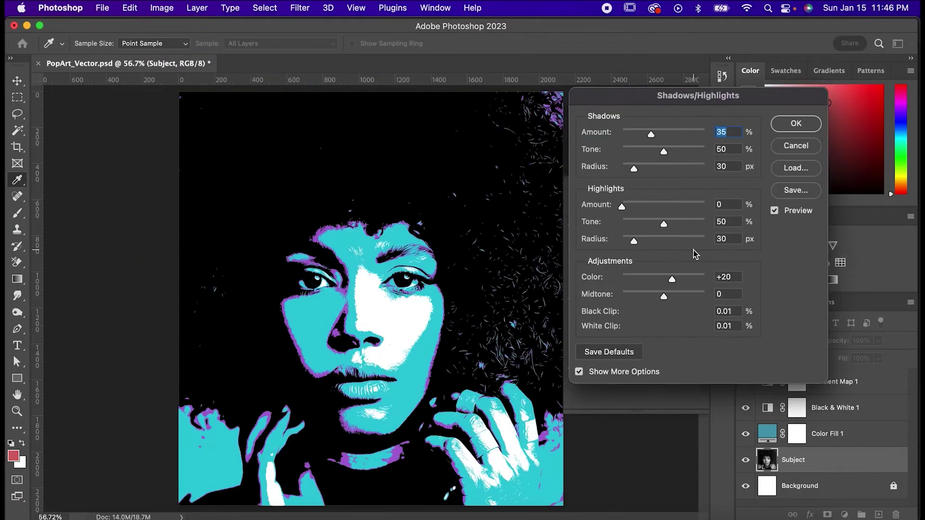
drag(714, 101, 762, 100)
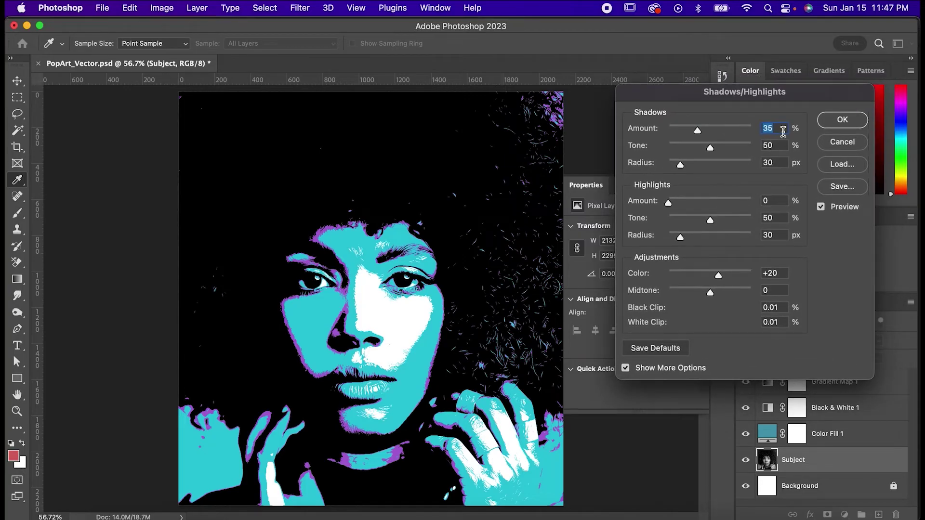
key(BackSpace)
key(BackSpace)
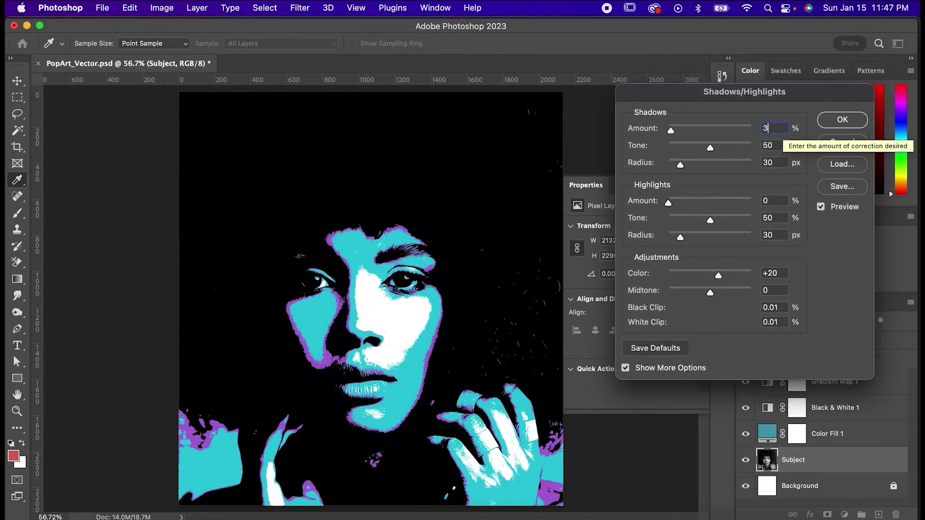
text(14)
double_click(779, 143)
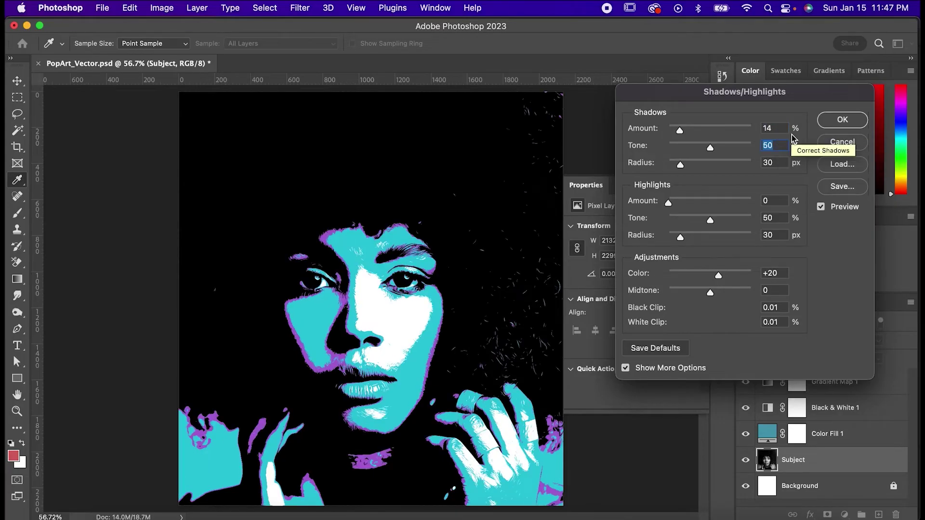
text(39)
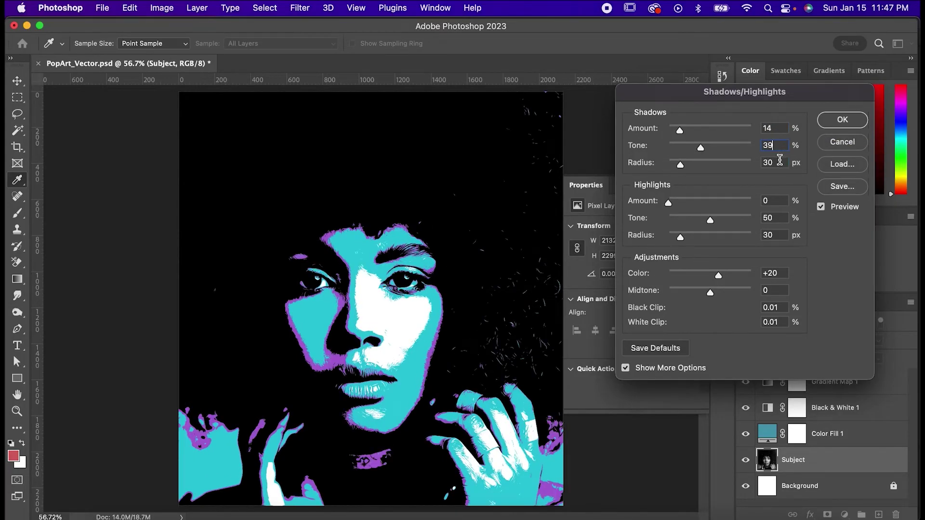
Set shadows Radius 83 px, highlights Amount 79% and Tone 52, and apply
double_click(779, 160)
text(83)
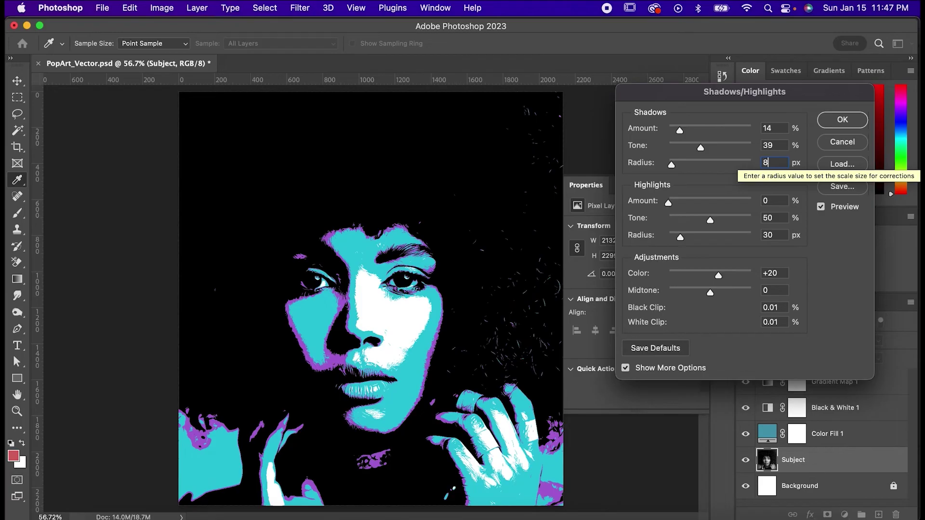
text(79)
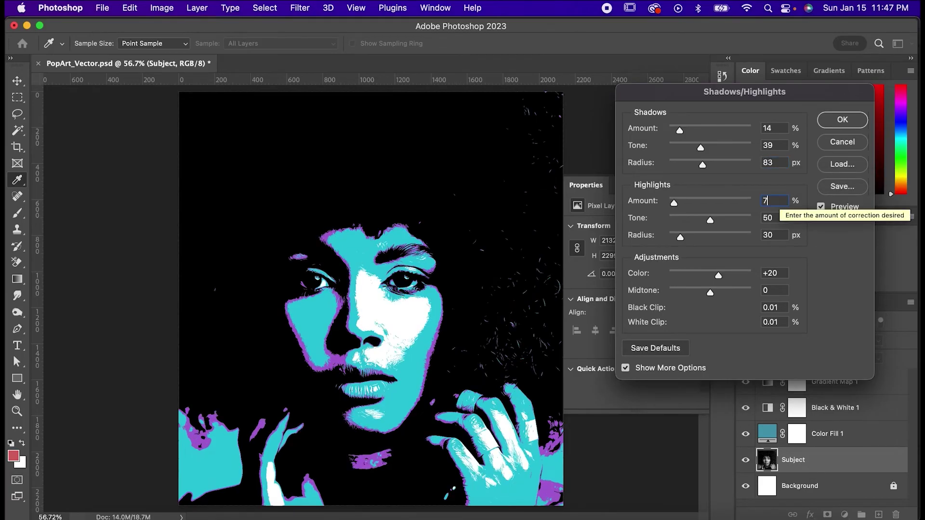
double_click(776, 217)
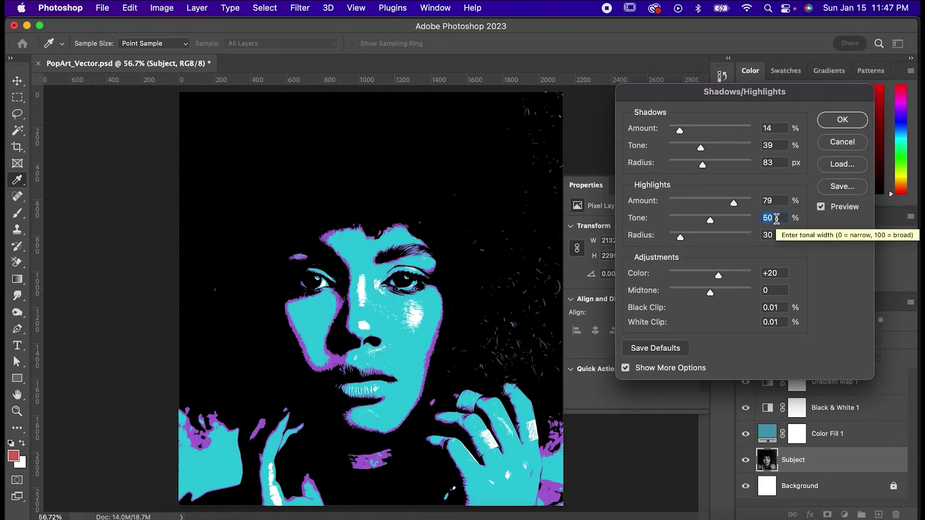
text(52)
key(Tab)
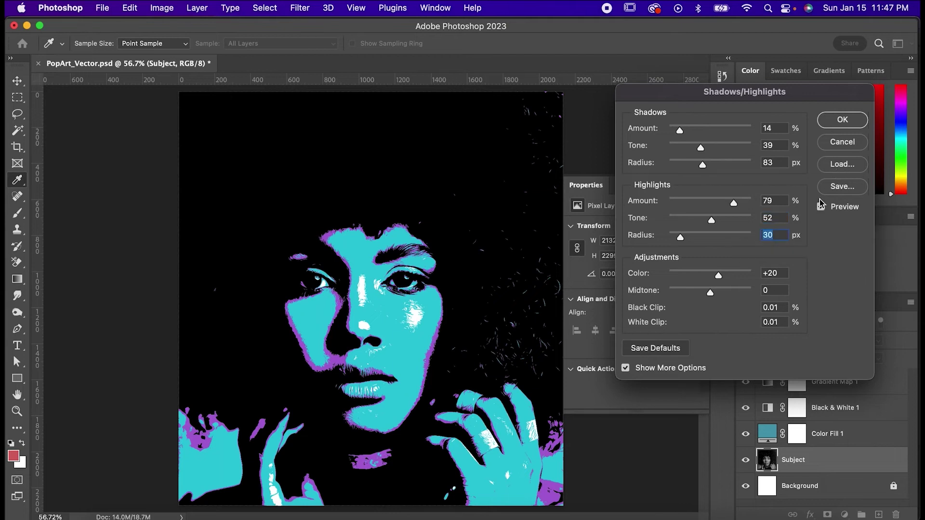
click(842, 119)
Change the Gradient Map's purple stop to blue
key(v)
click(722, 193)
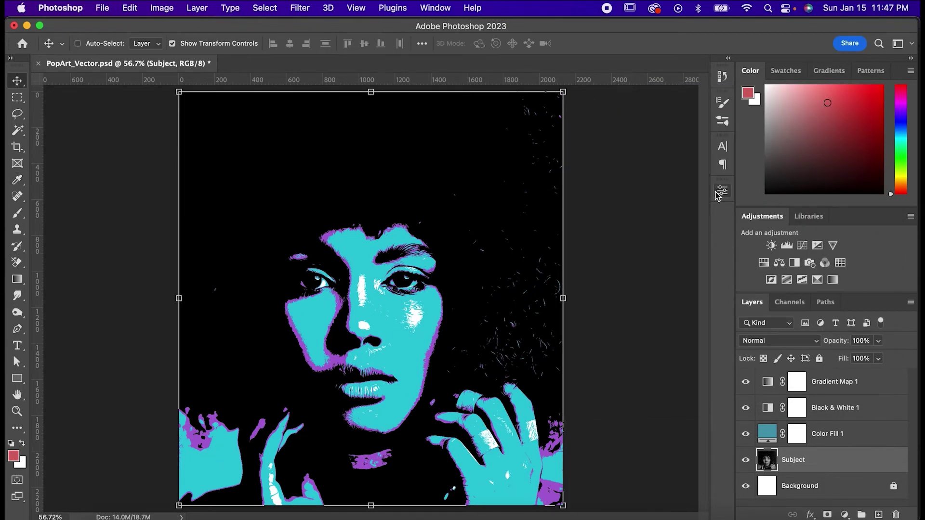
double_click(767, 382)
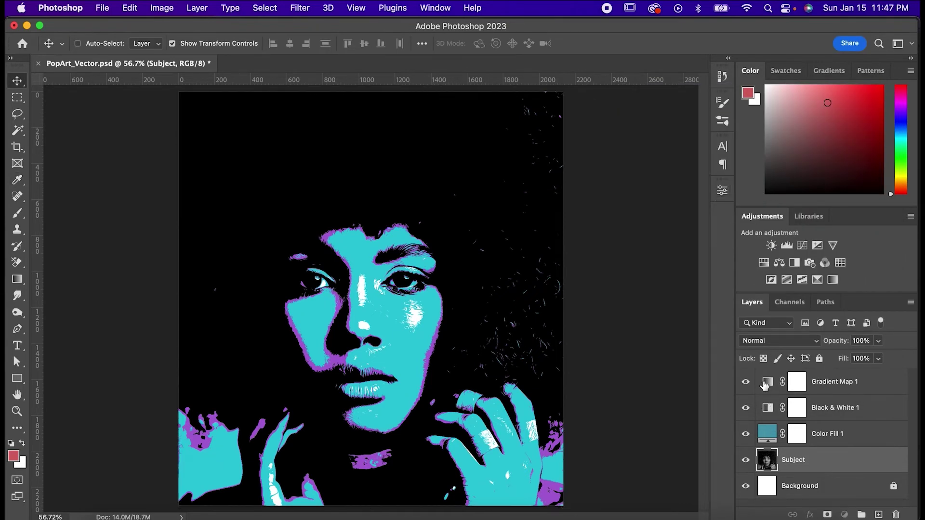
click(622, 233)
double_click(682, 327)
drag(576, 188, 577, 145)
drag(651, 182, 652, 159)
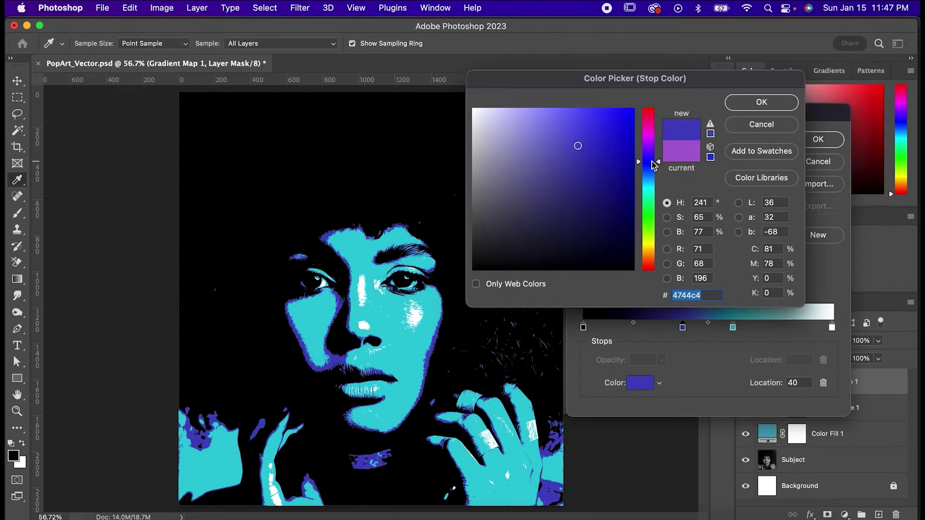
click(761, 101)
click(818, 139)
Recolour the Color Fill 1 layer to magenta #d63d97
double_click(767, 433)
drag(592, 212, 578, 169)
drag(648, 184, 649, 124)
drag(577, 169, 589, 134)
click(761, 102)
scroll(539, 270, down, 2)
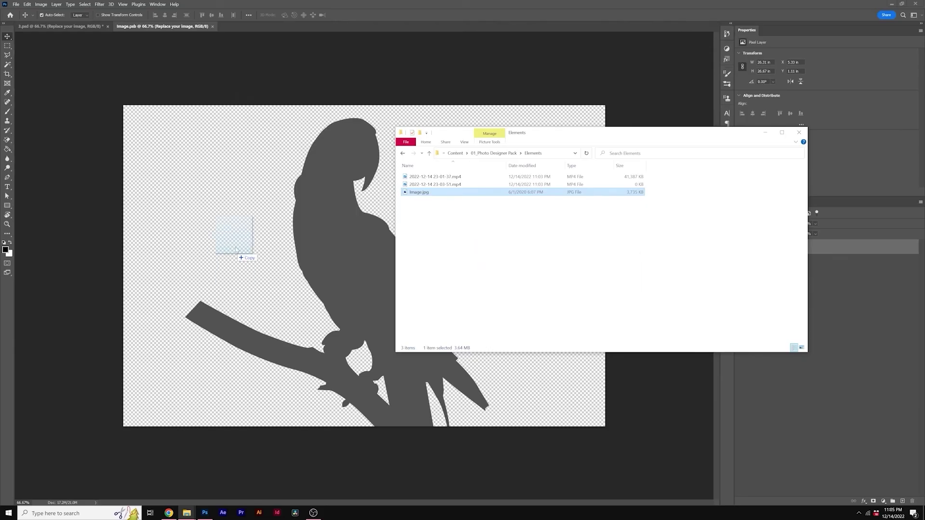
Place the image file into the template and view the Pop Art Photo Template document
drag(243, 256, 323, 272)
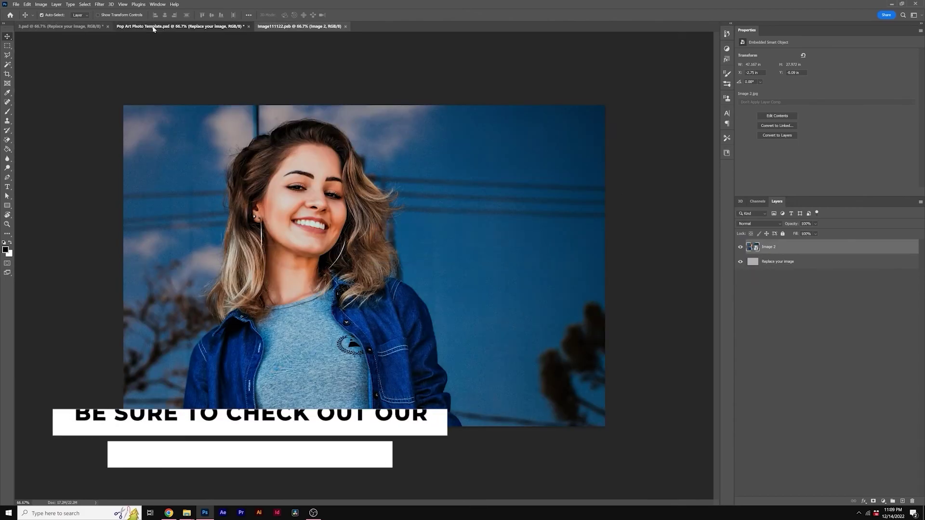
click(154, 28)
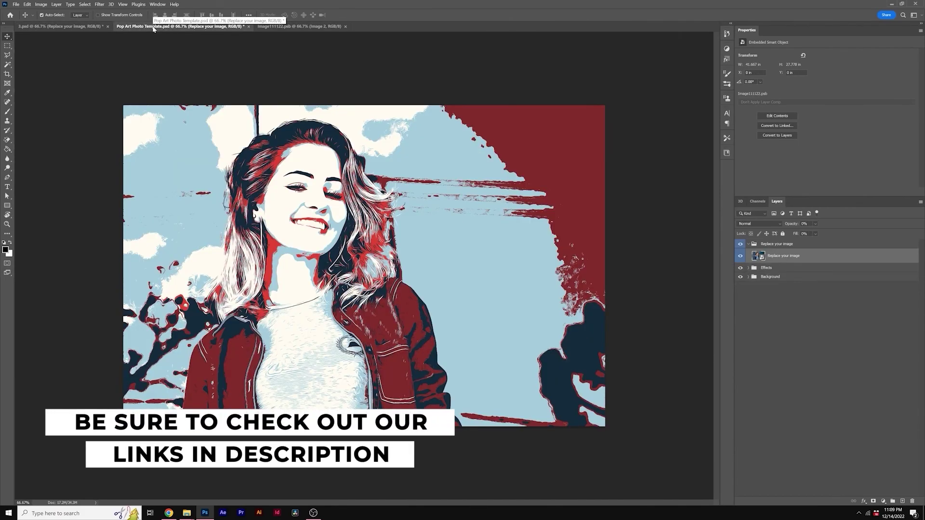